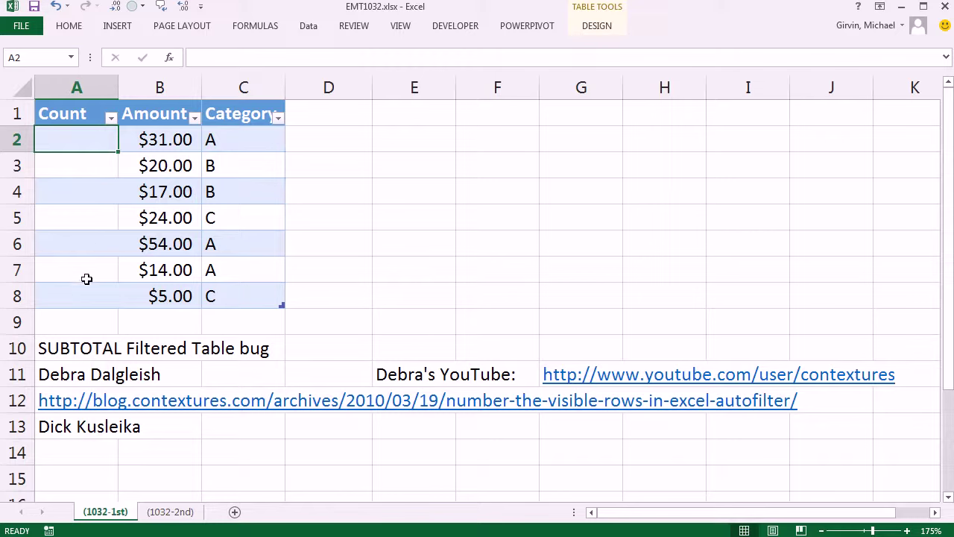
- Start a SUBTOTAL formula in cell A2 and choose function number 2 (COUNT) from the available functions
text(=)
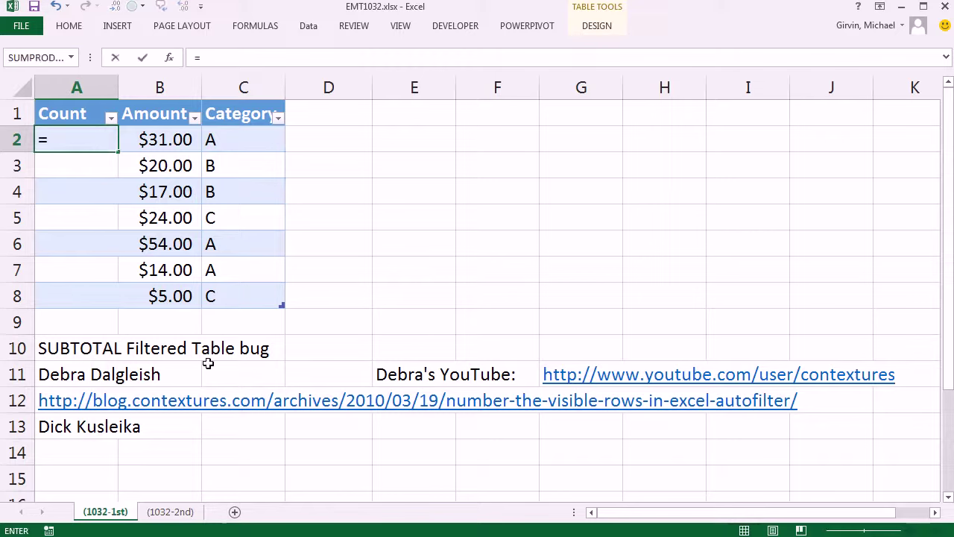
text(sub)
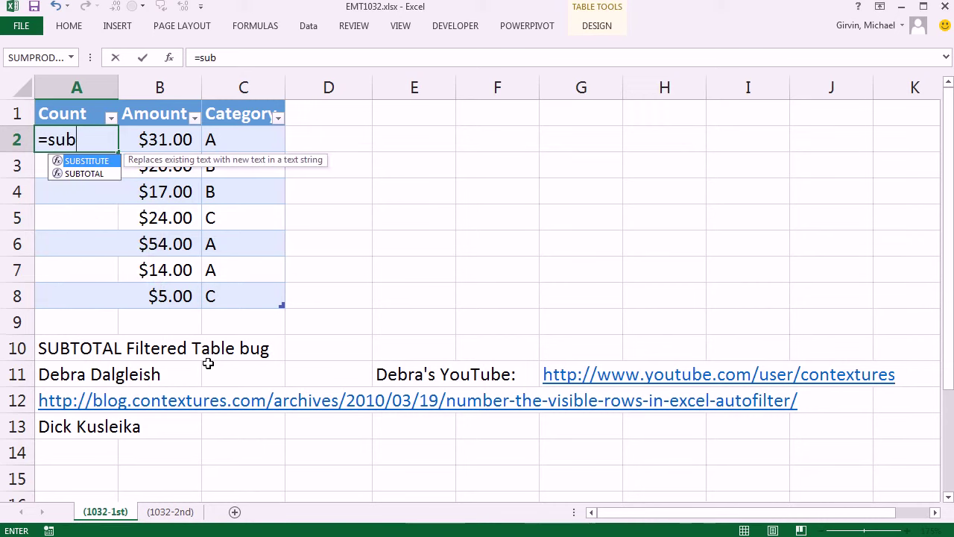
text(t)
key(Tab)
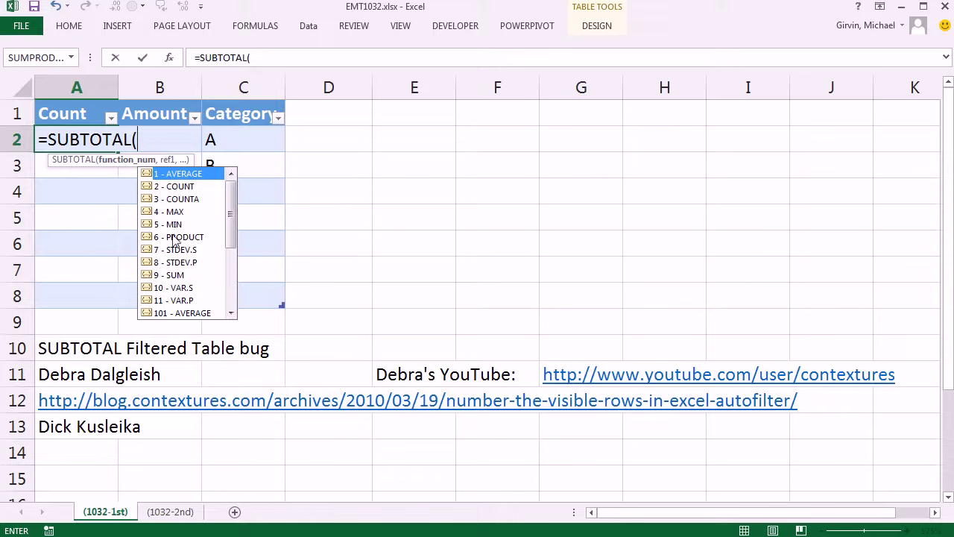
mouse_move(228, 235)
mouse_down()
mouse_move(241, 305)
mouse_move(234, 213)
mouse_up()
drag(230, 222, 230, 269)
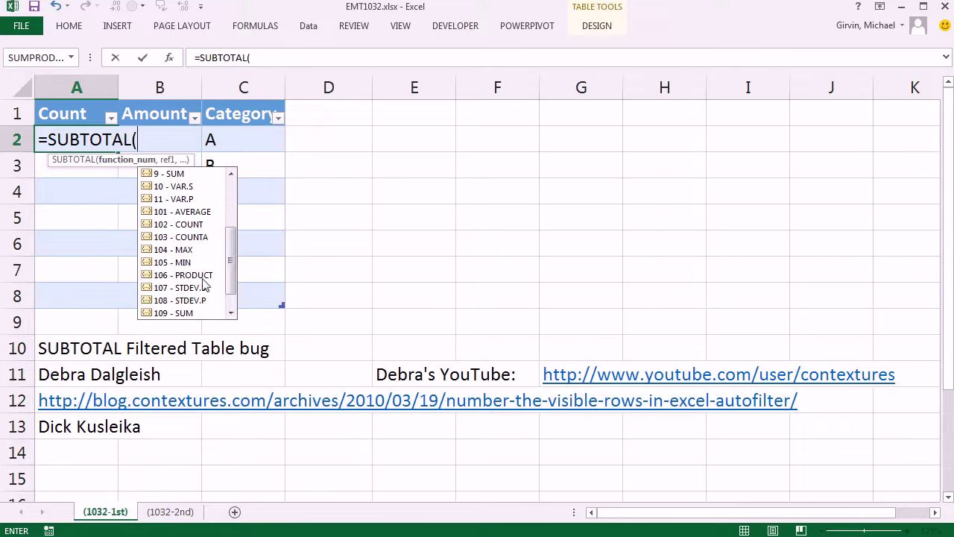
drag(231, 274, 235, 181)
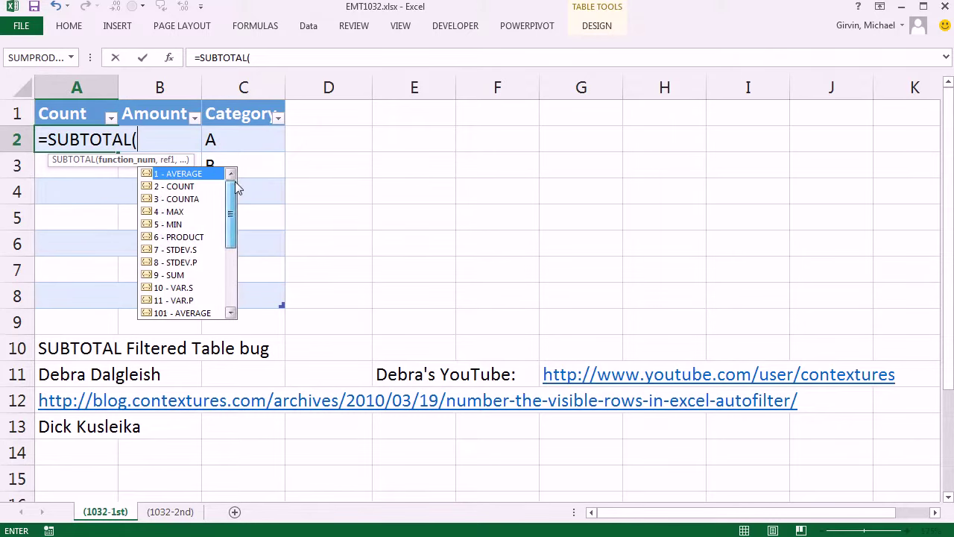
double_click(179, 186)
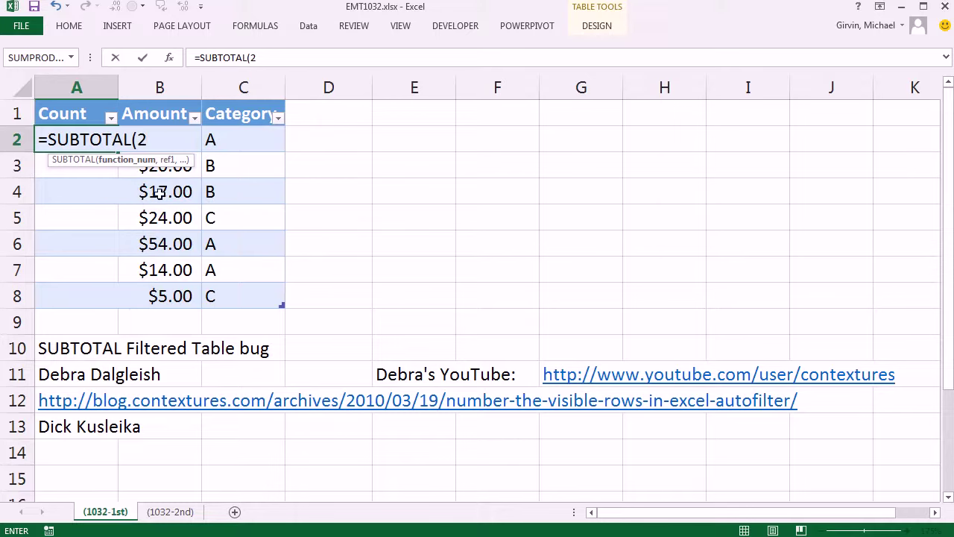
- Complete the A2 formula with the expanding range so it reads =SUBTOTAL(2,B$2:B2), and keep the cell selected
text(,)
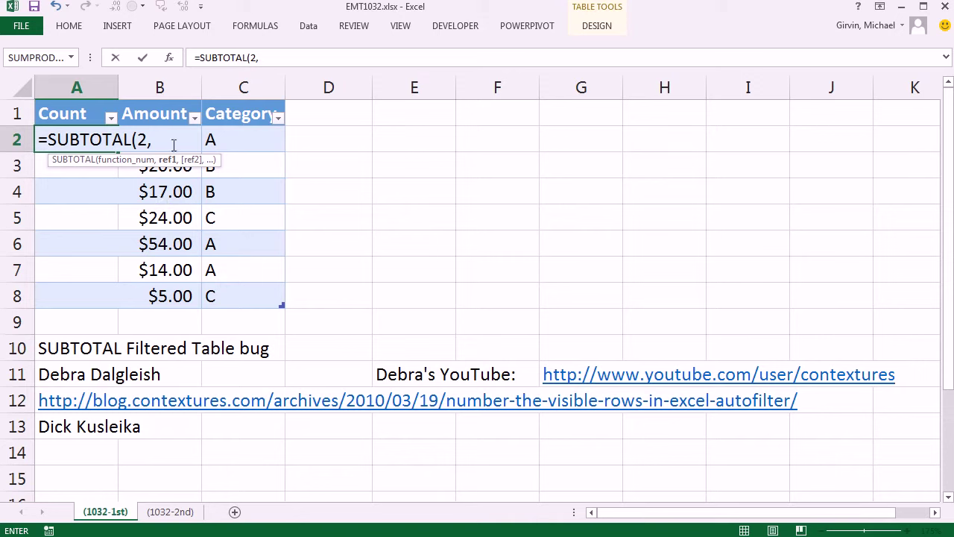
text(B$2'B2)
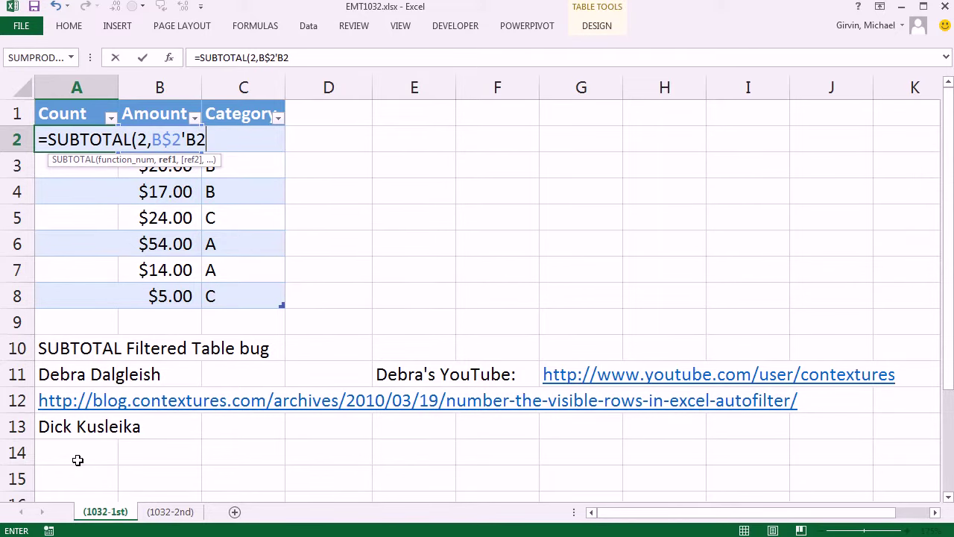
key(BackSpace)
key(BackSpace)
key(BackSpace)
text(:B2)
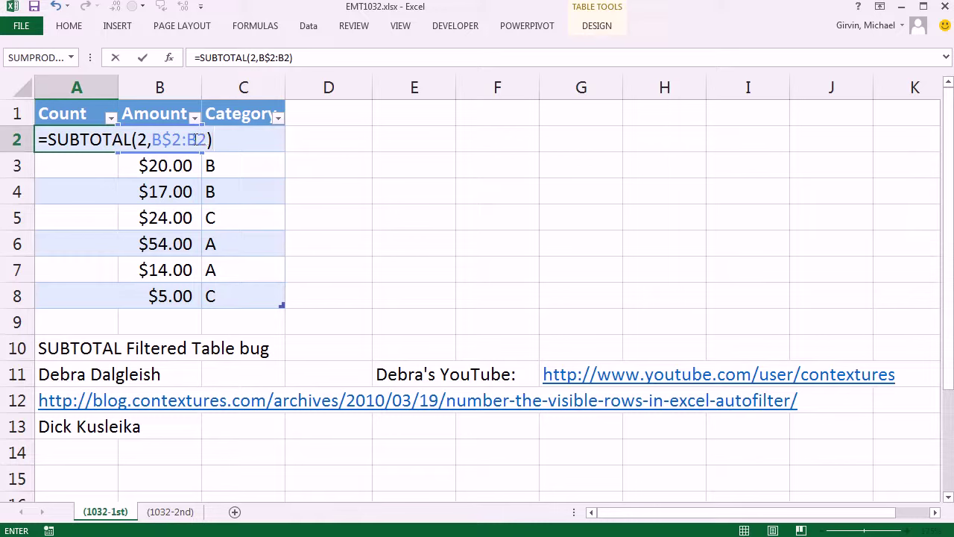
key(ctrl+Return)
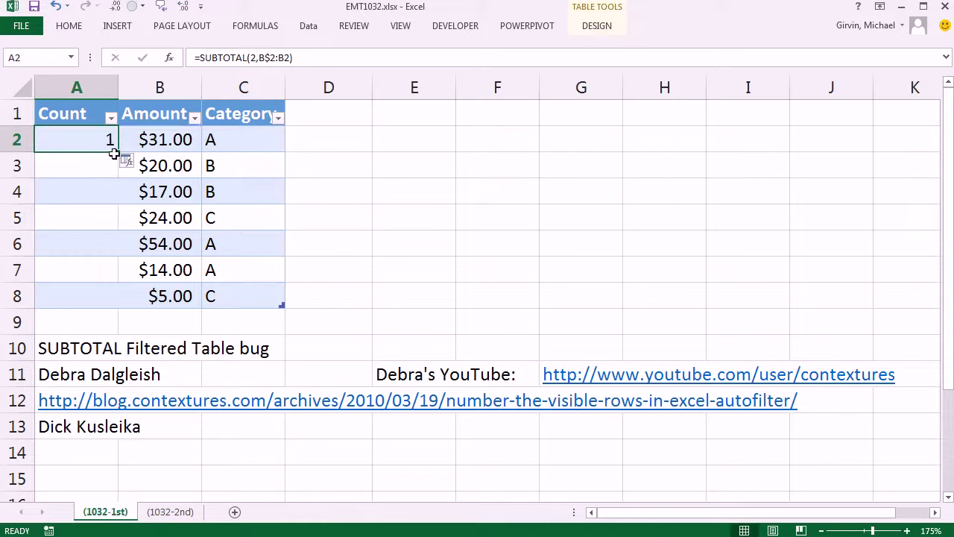
- Fill the A2 formula down the Count column to A8 and check the range references in A5 and A6
drag(117, 152, 123, 294)
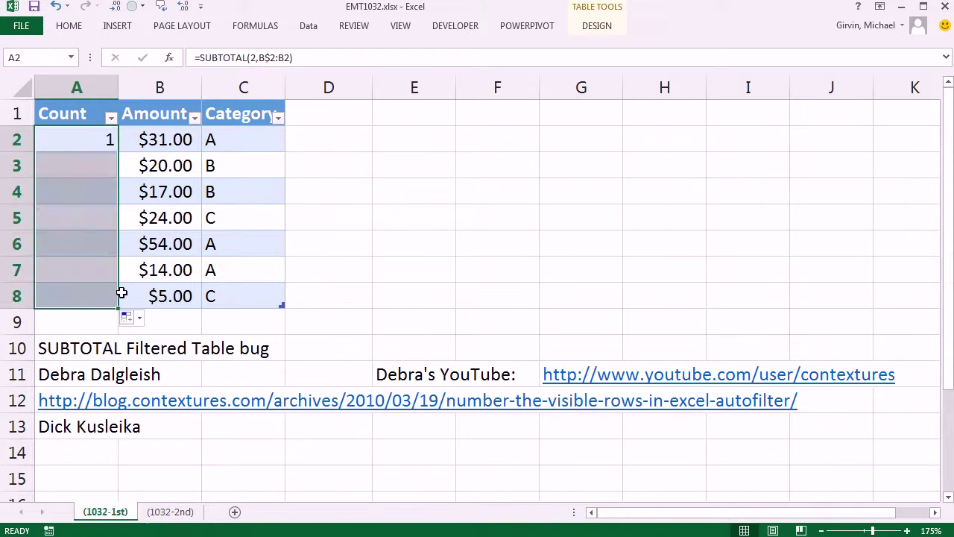
double_click(82, 215)
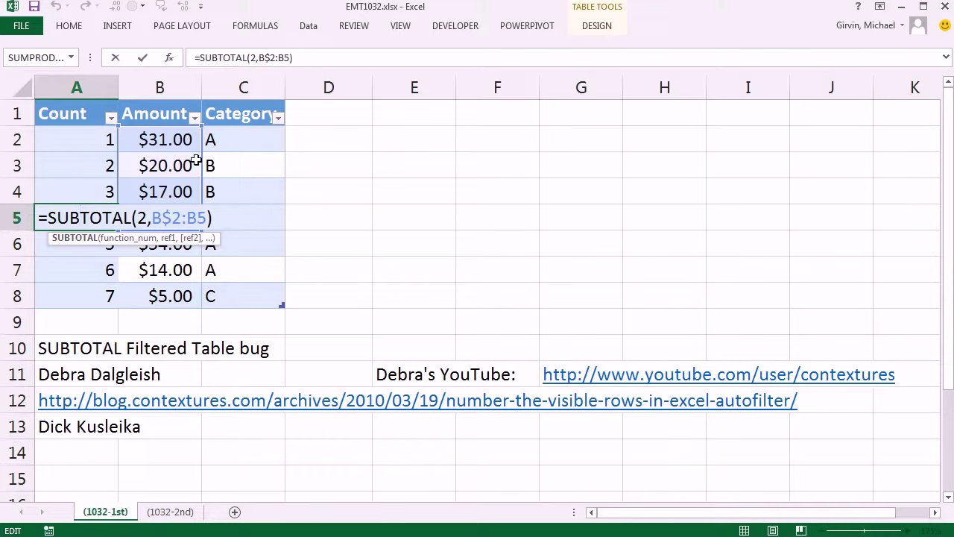
key(Escape)
double_click(88, 245)
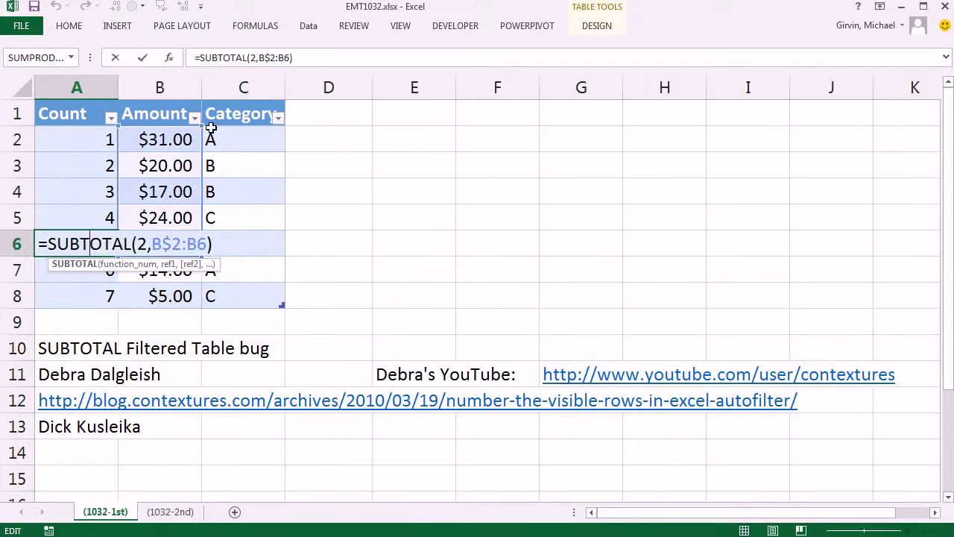
key(Escape)
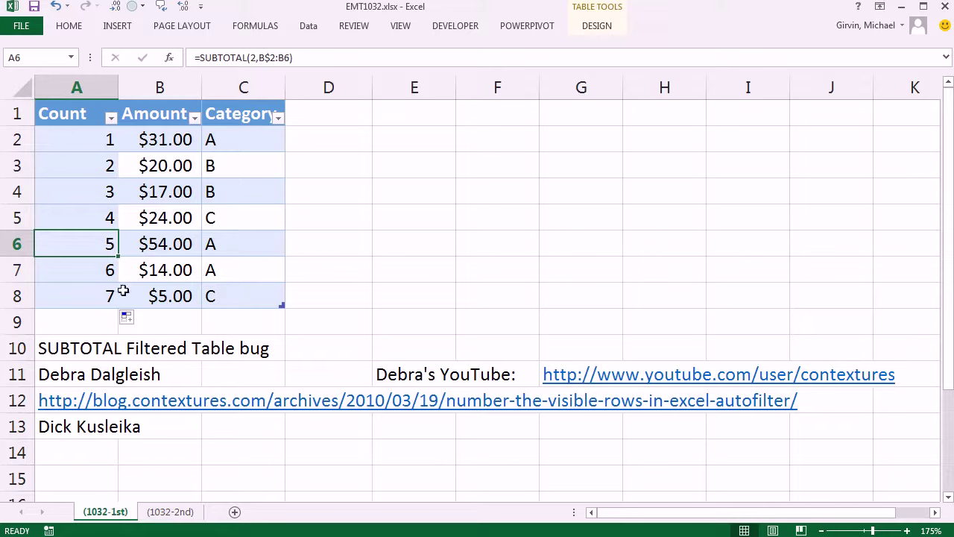
- Set the Count column fill to Fill Without Formatting and check the formula in A8
click(128, 317)
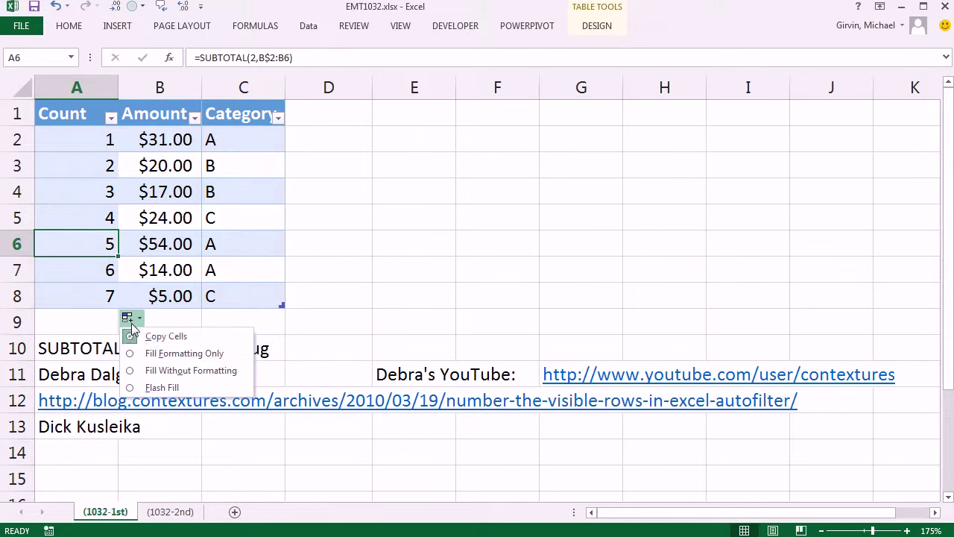
click(170, 371)
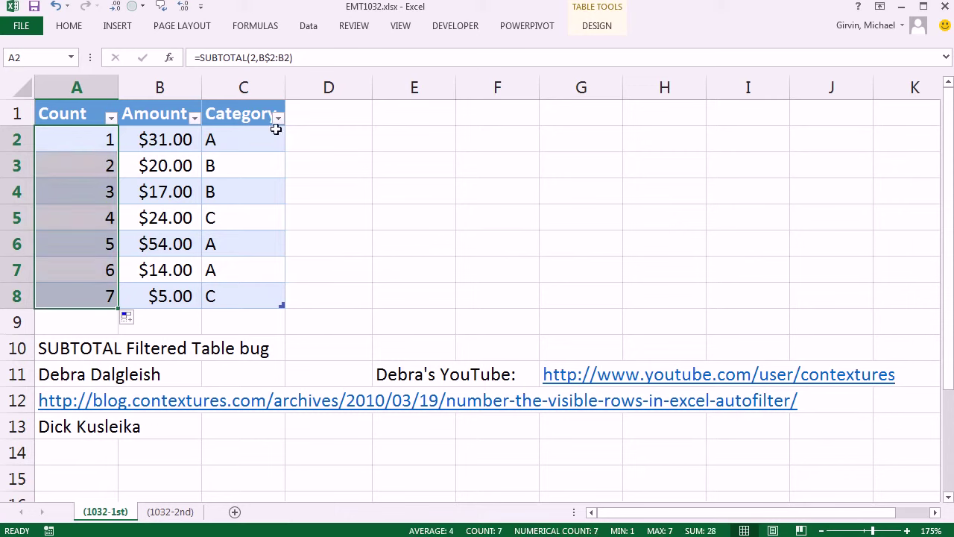
double_click(87, 294)
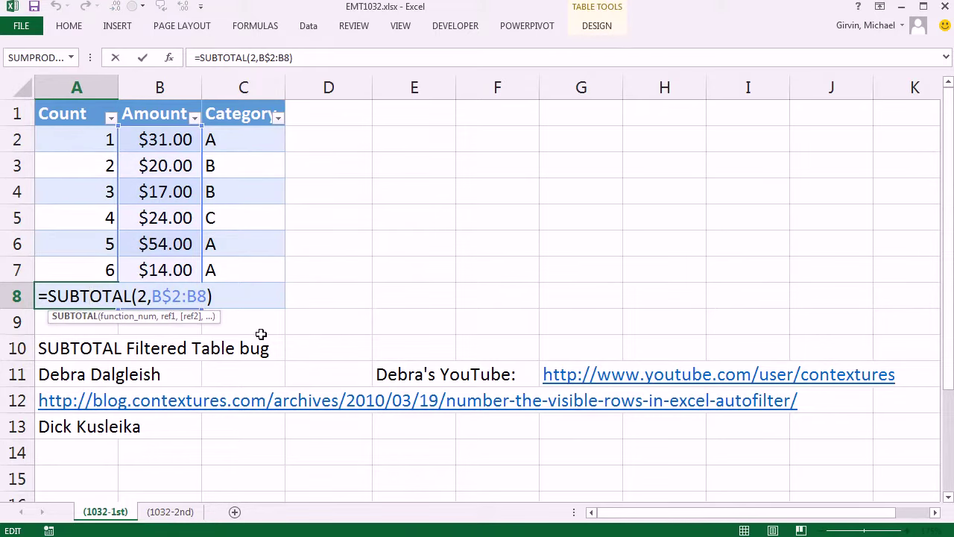
key(ctrl+Return)
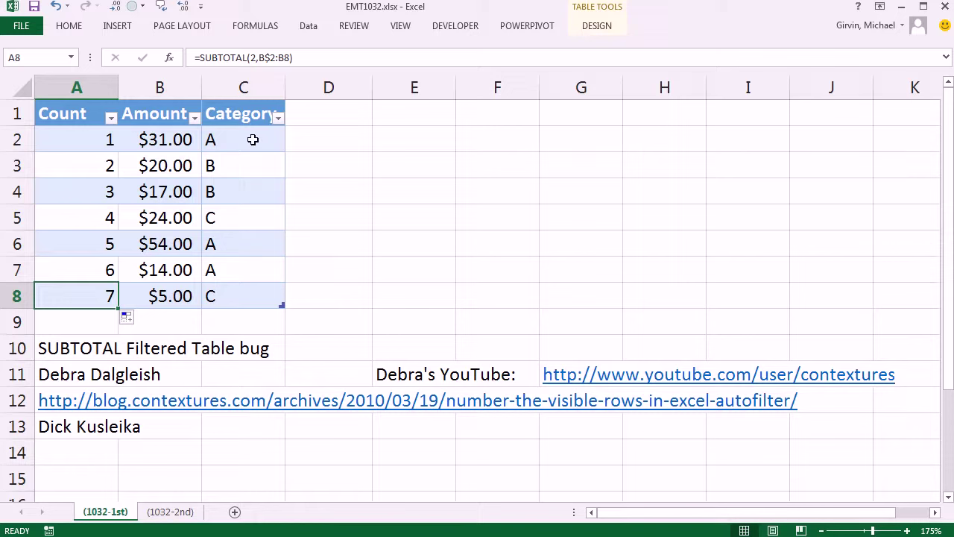
- Filter the Category column to show only C by excluding A and B
click(278, 117)
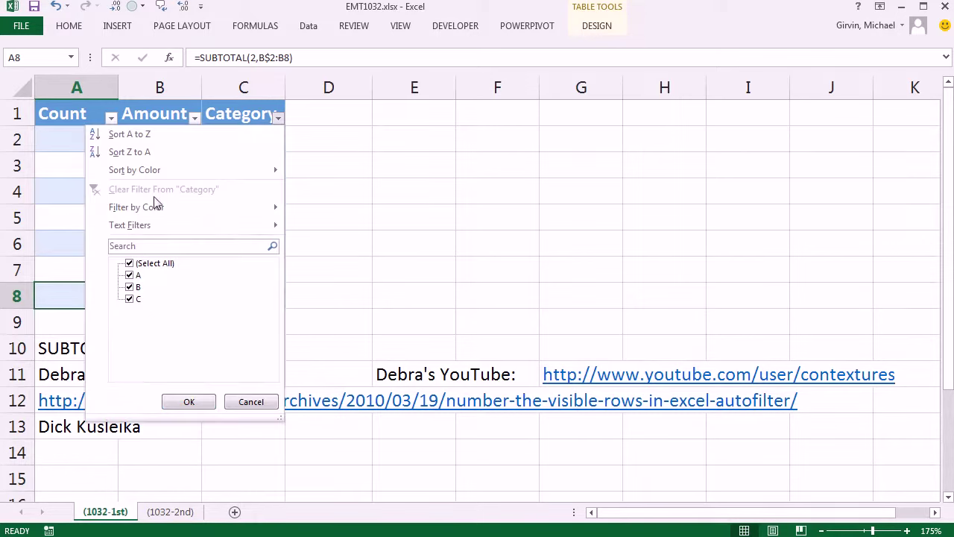
click(131, 275)
click(131, 287)
click(183, 406)
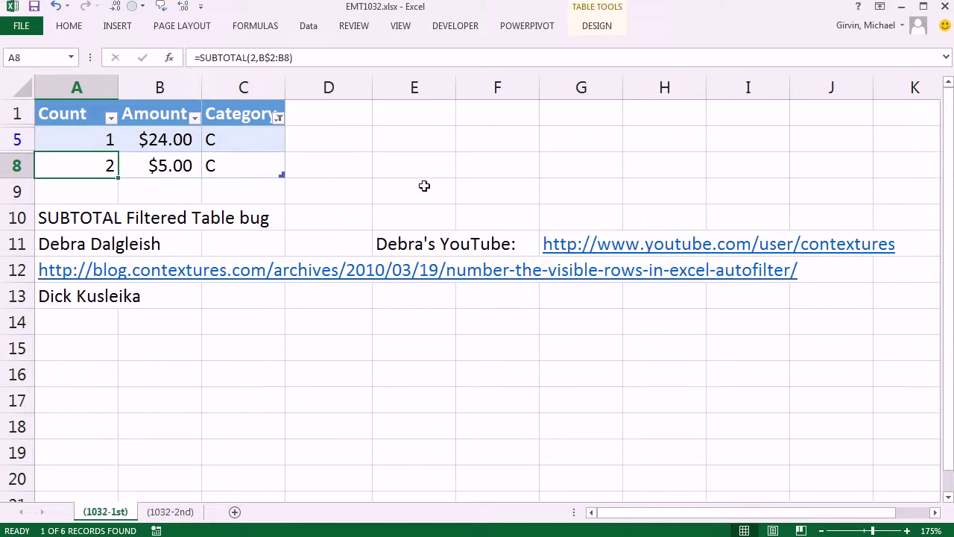
- Reselect all values in the Category filter to show every category again
click(280, 119)
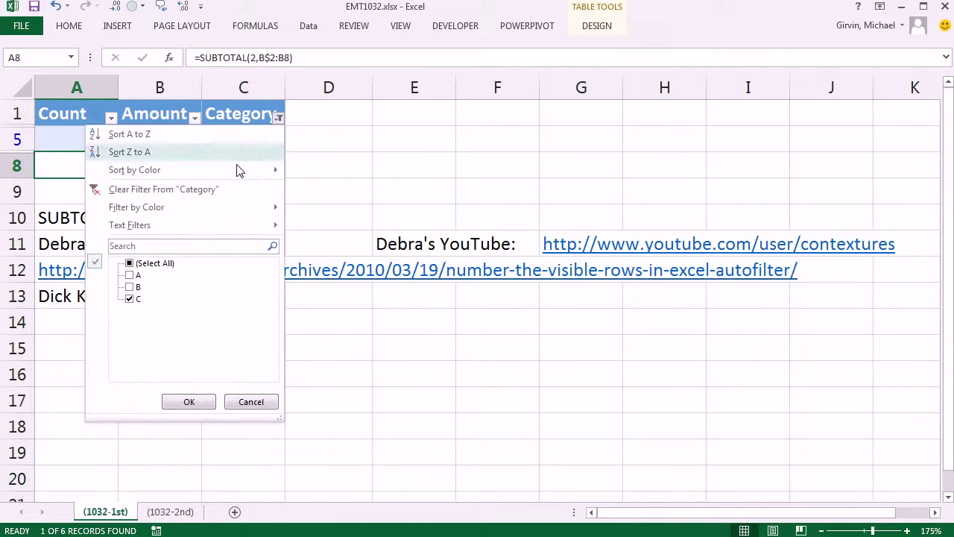
click(130, 264)
click(186, 406)
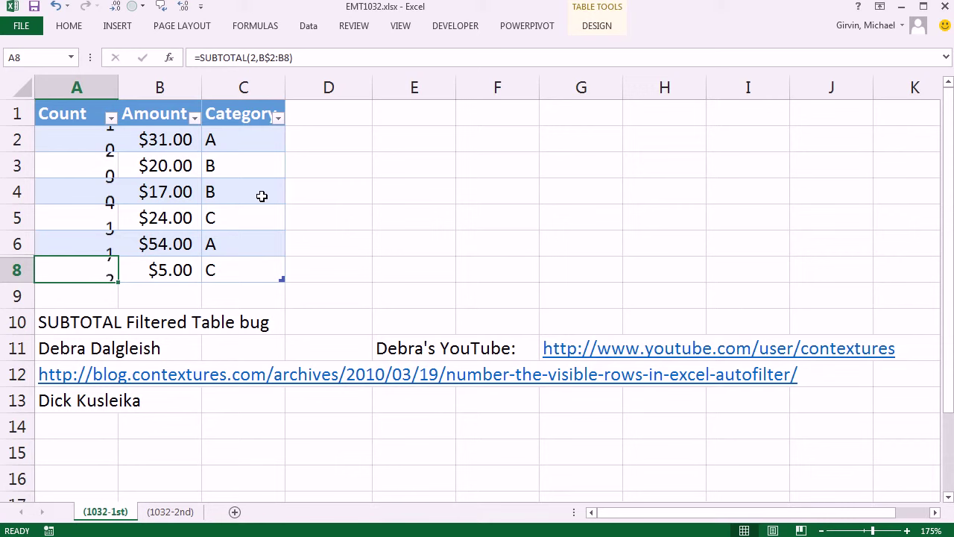
- Filter the Category column to exclude B, and reapply the filter from its reopened value list
click(280, 119)
click(130, 287)
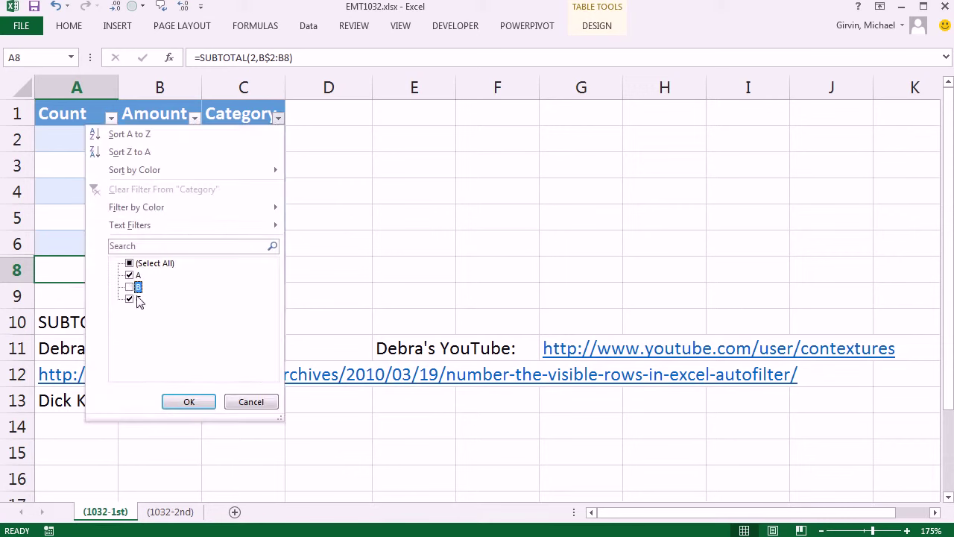
click(191, 404)
click(279, 118)
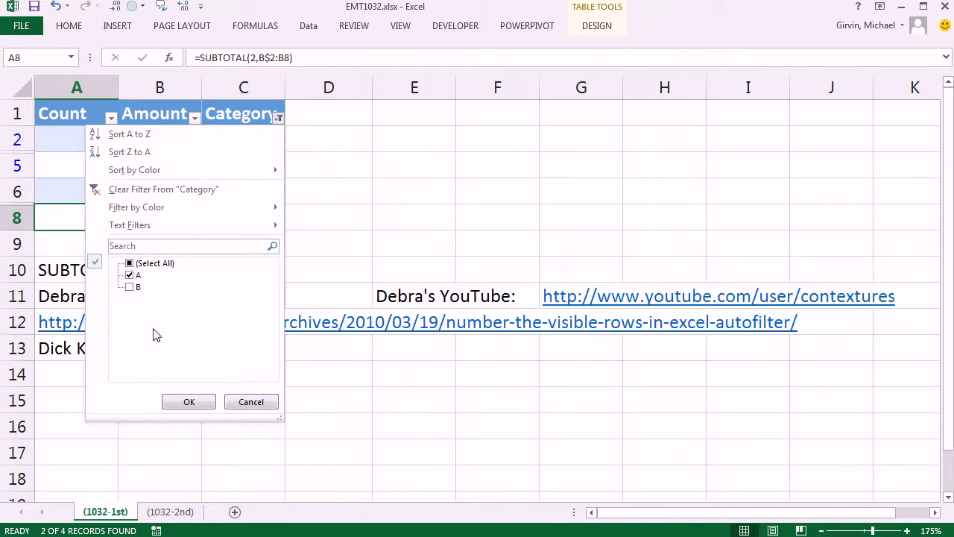
click(189, 402)
- Clear the filter from the Category column and check which values its filter list offers
click(280, 117)
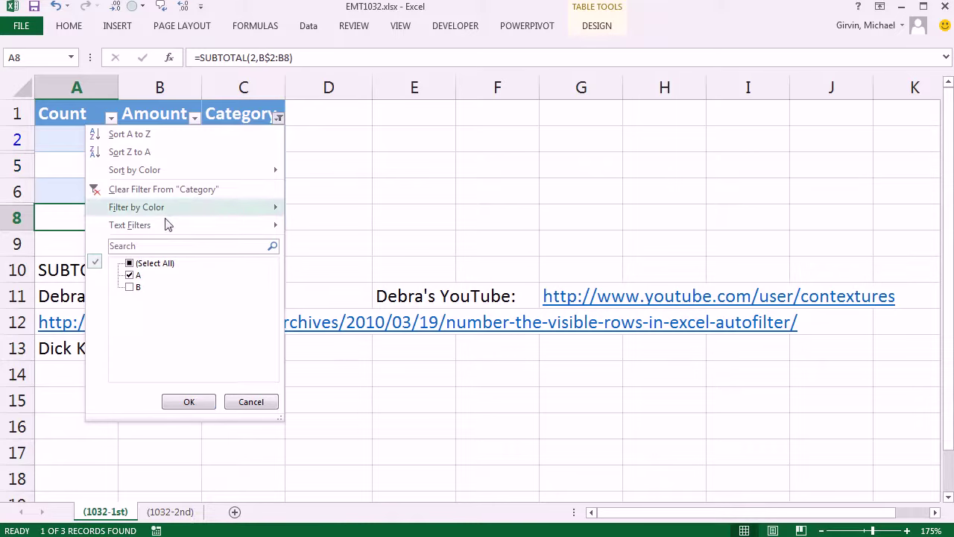
click(134, 190)
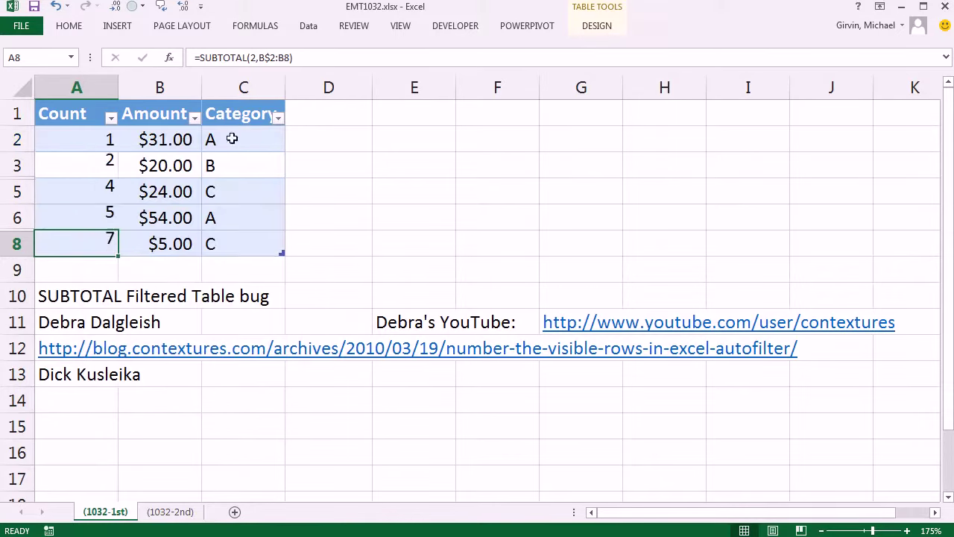
click(278, 119)
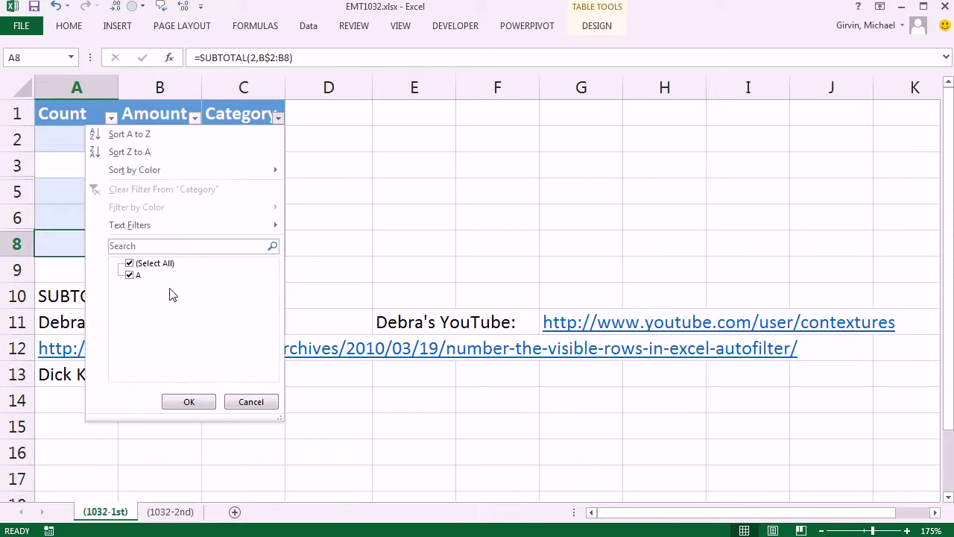
click(189, 402)
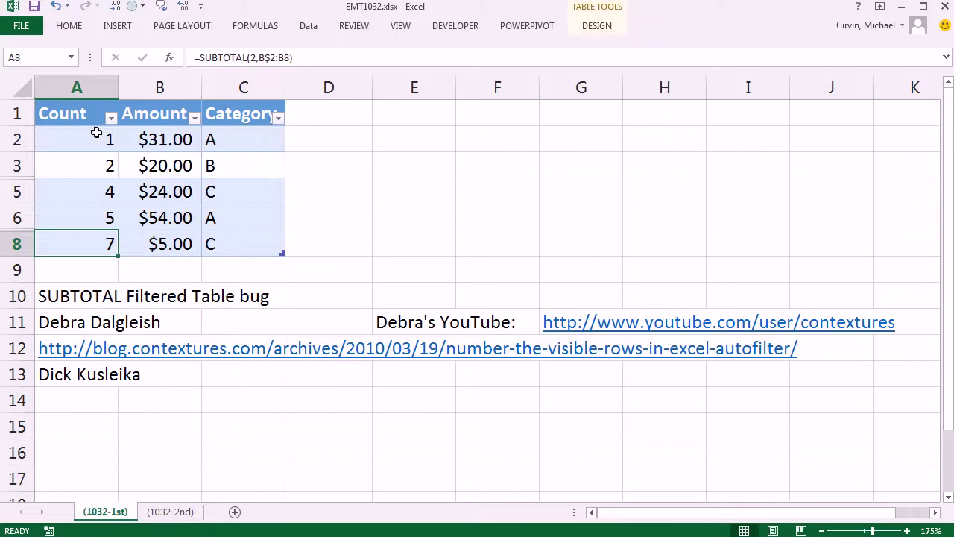
- Inspect the SUBTOTAL formula in cell A2 without changing it
click(94, 133)
key(F2)
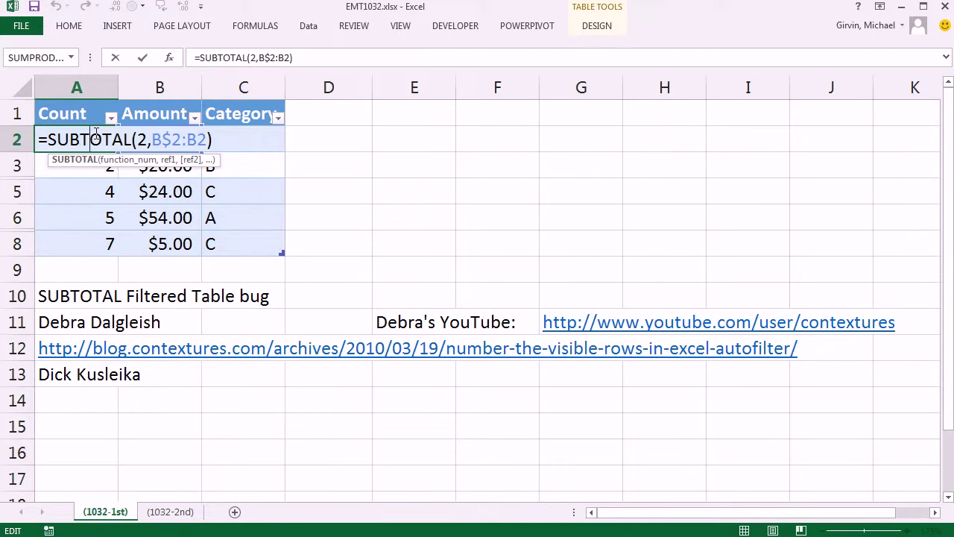
key(Escape)
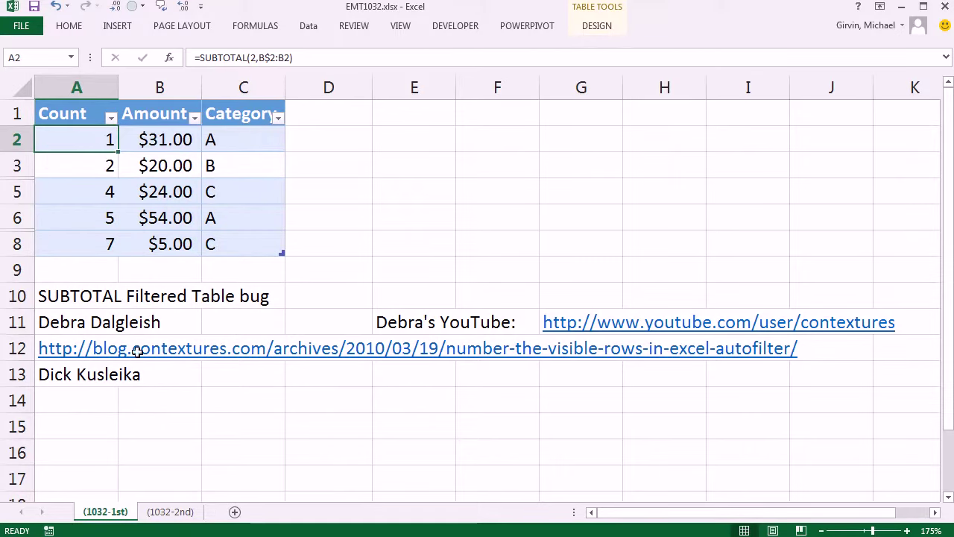
- Switch to the (1032-2nd) sheet and select cell A2 in the Count column
click(171, 520)
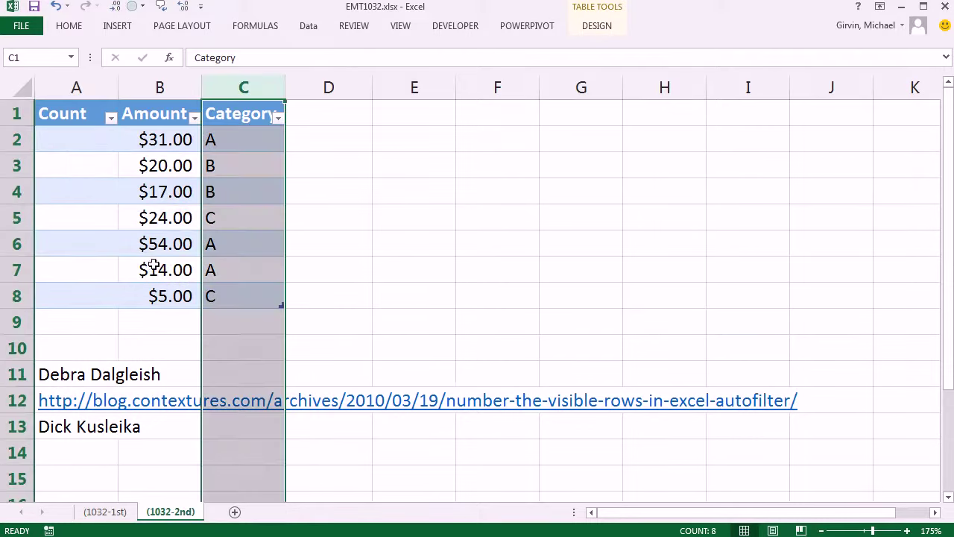
click(73, 139)
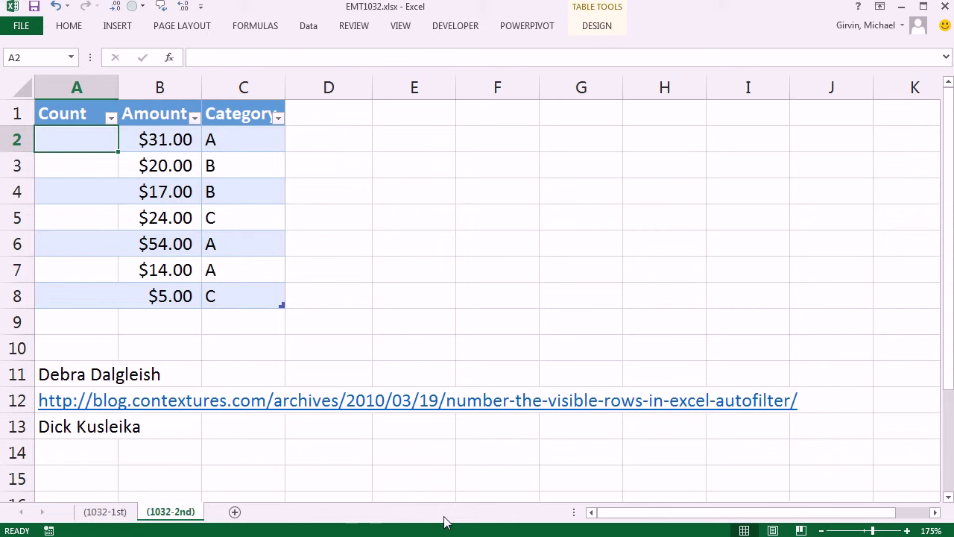
text(=)
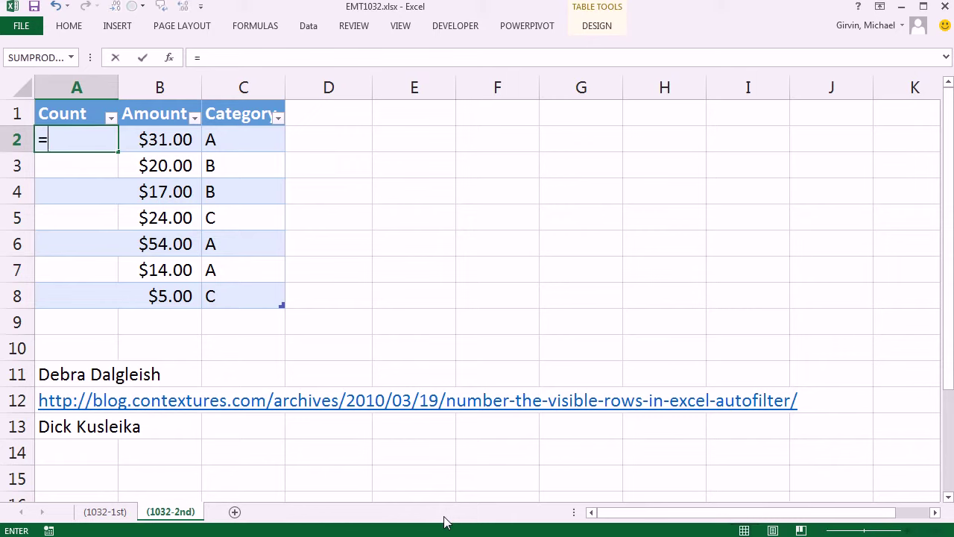
text(su)
key(Tab)
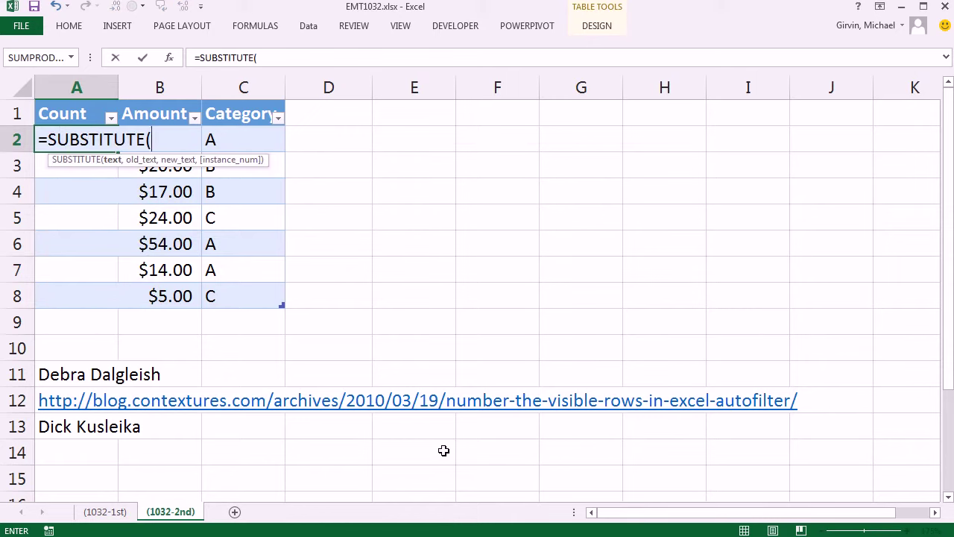
key(Escape)
- Enter the formula =--SUBTOTAL(2,B$2:B2) in cell A2 of the Count column
text(=su)
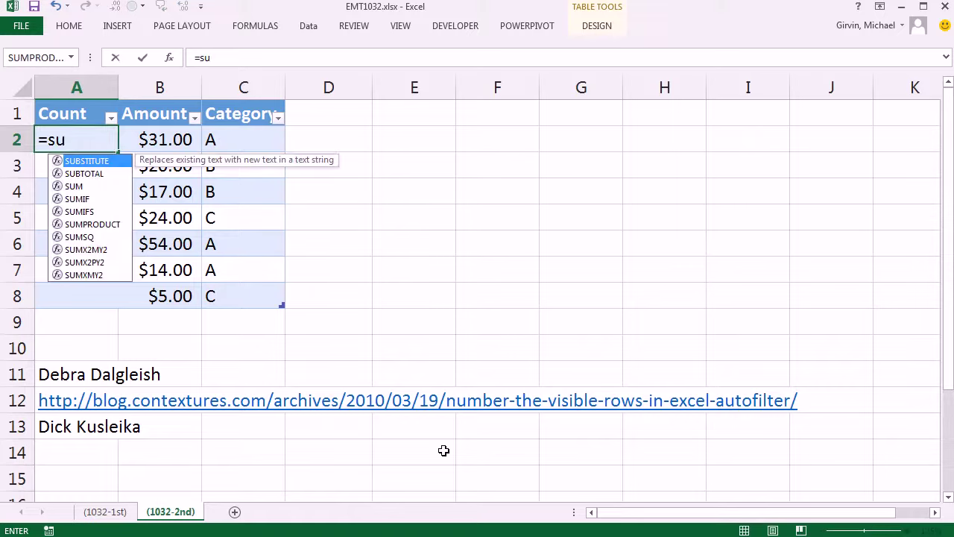
text(bt)
key(Tab)
text(2,B)
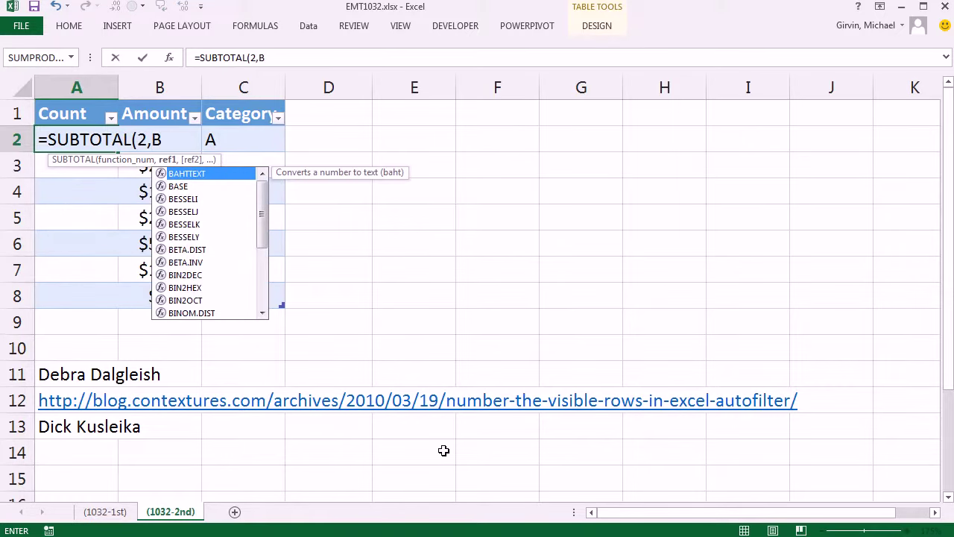
text($2:B2))
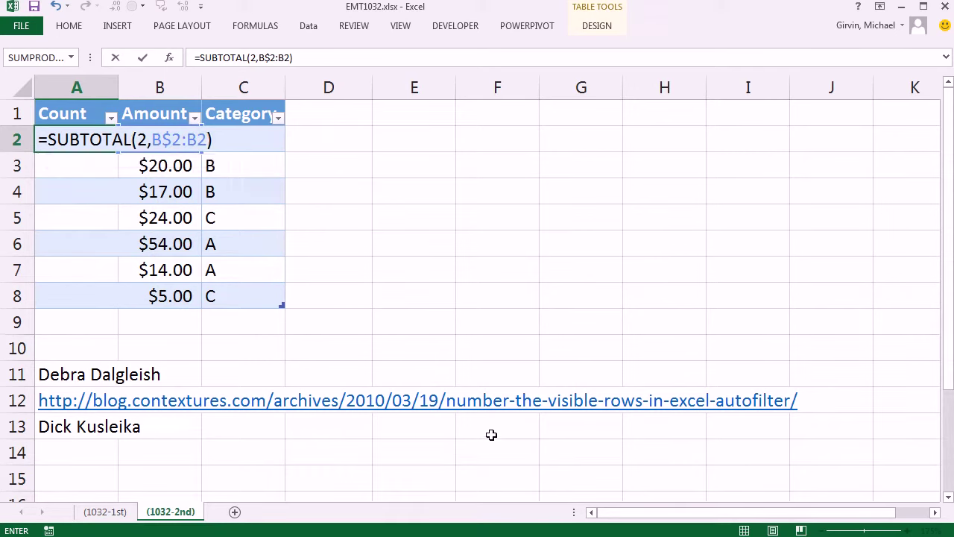
click(58, 140)
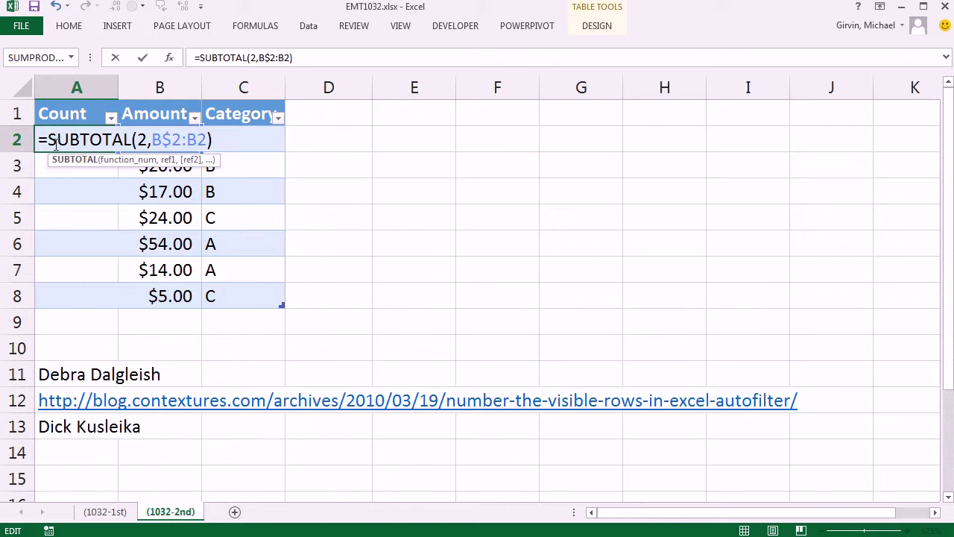
click(47, 139)
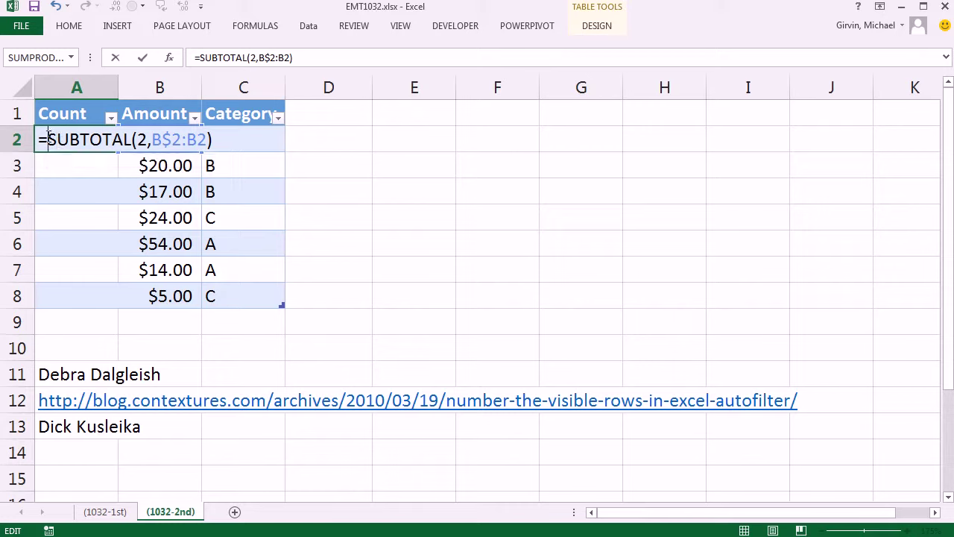
text(--)
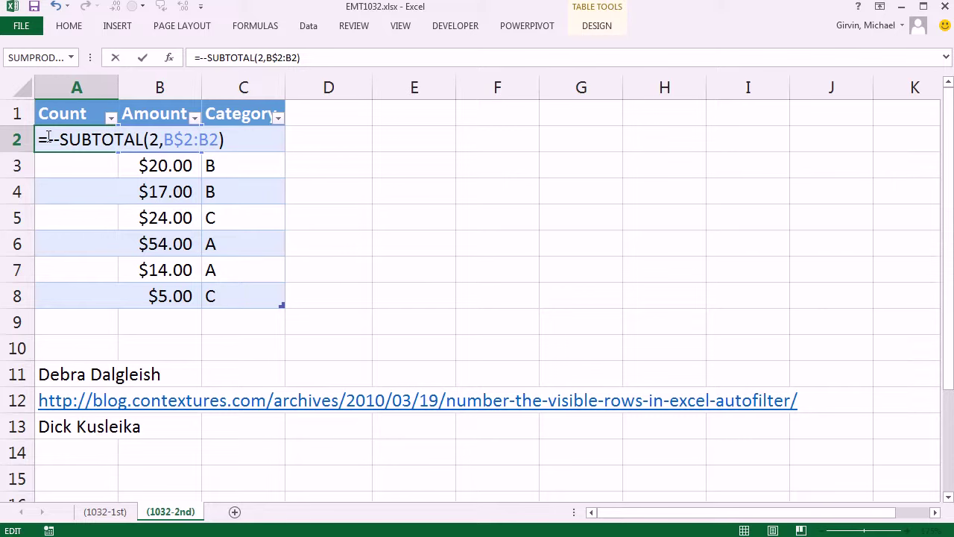
key(ctrl+Return)
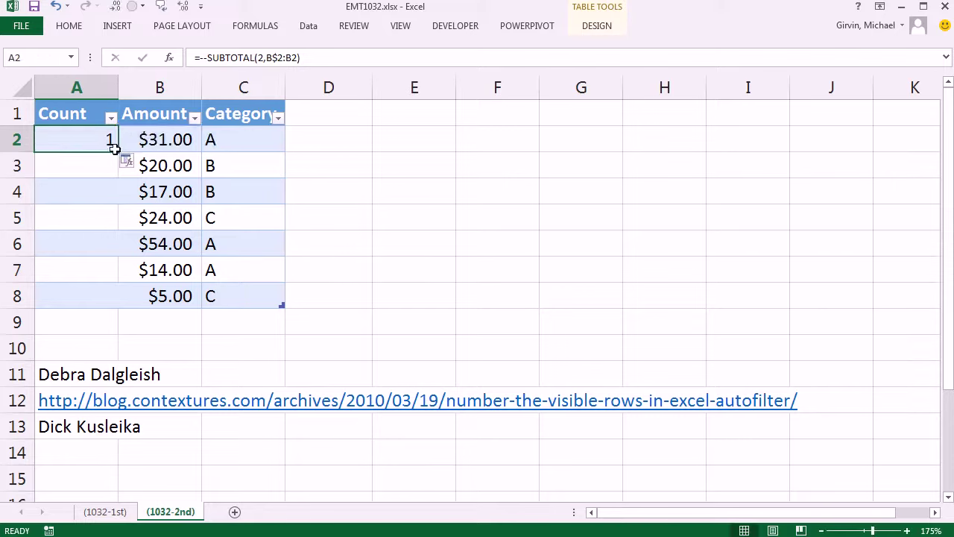
- Fill the Count formula from A2 down to A8 and check the formula in cell A7
drag(118, 151, 122, 306)
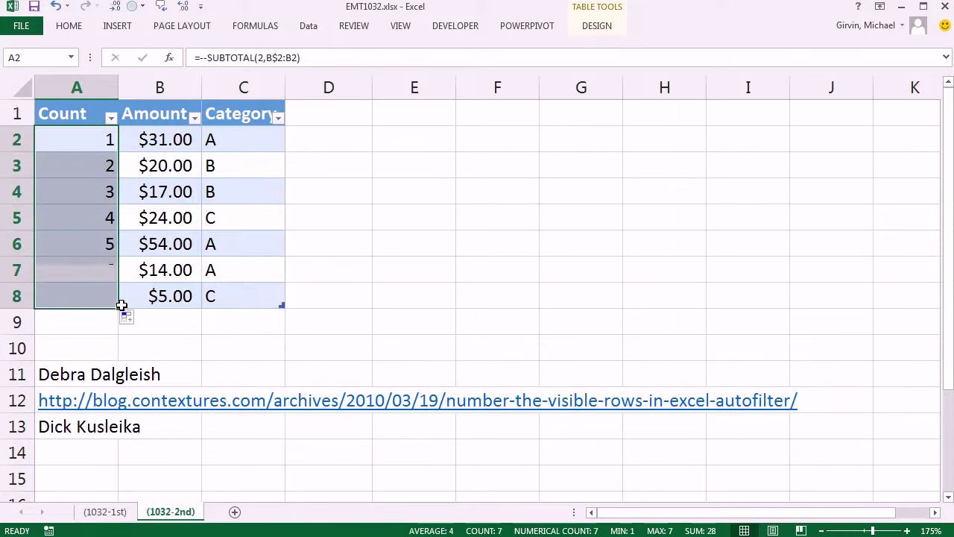
double_click(82, 267)
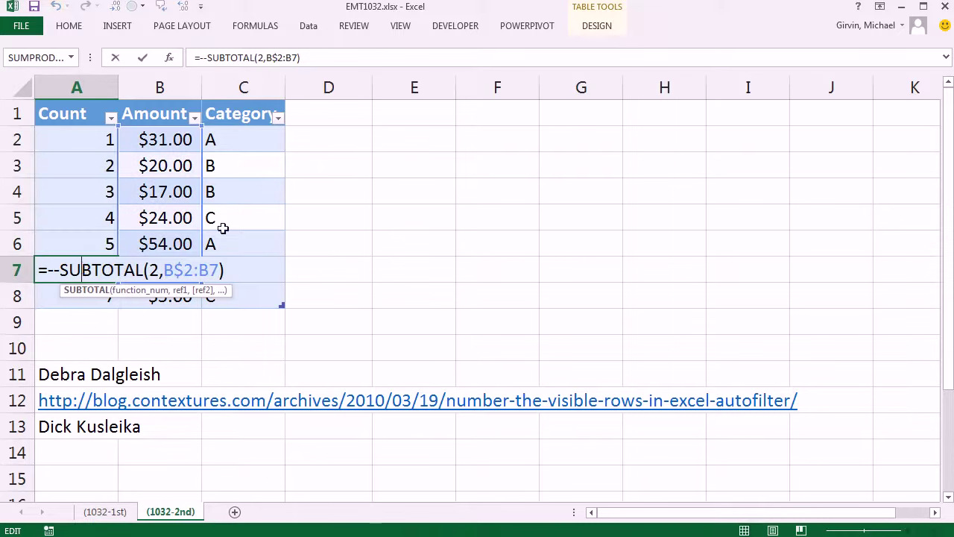
key(Escape)
- Filter the Category column to exclude B
click(277, 118)
click(131, 288)
click(188, 401)
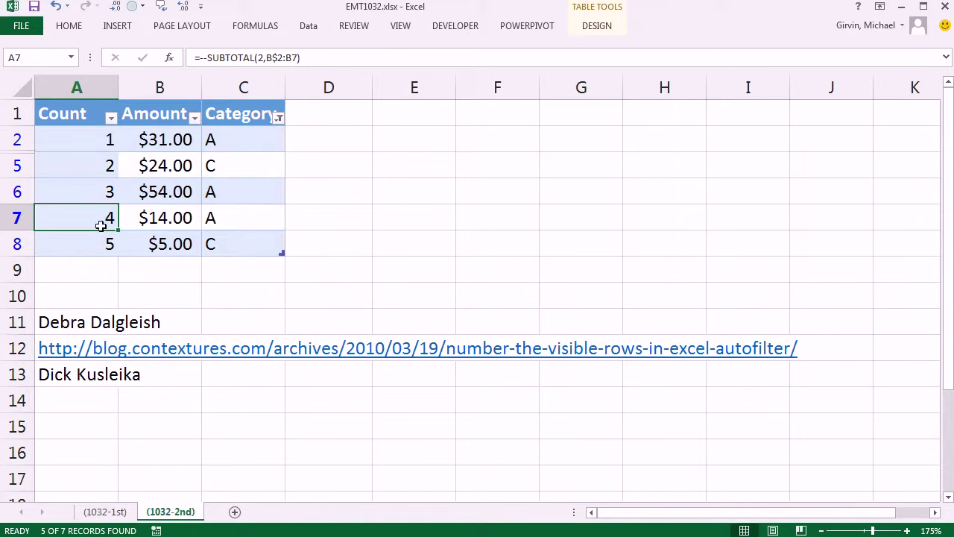
- Include B in the Category filter again and check which values its filter list offers
click(278, 119)
click(132, 288)
click(187, 403)
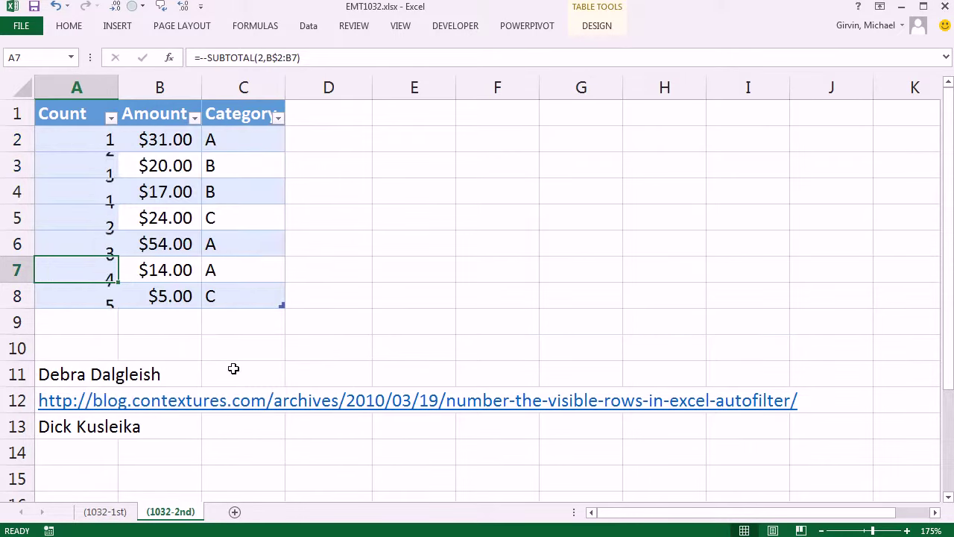
click(278, 118)
click(373, 262)
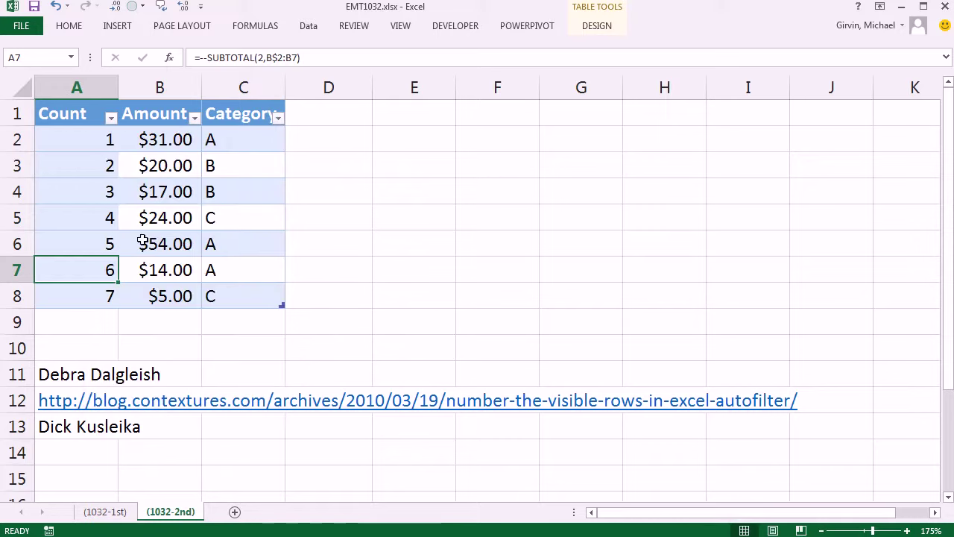
- Copy the formatting of the Amount cells B2:B8 to the Count column with Format Painter
drag(173, 137, 174, 289)
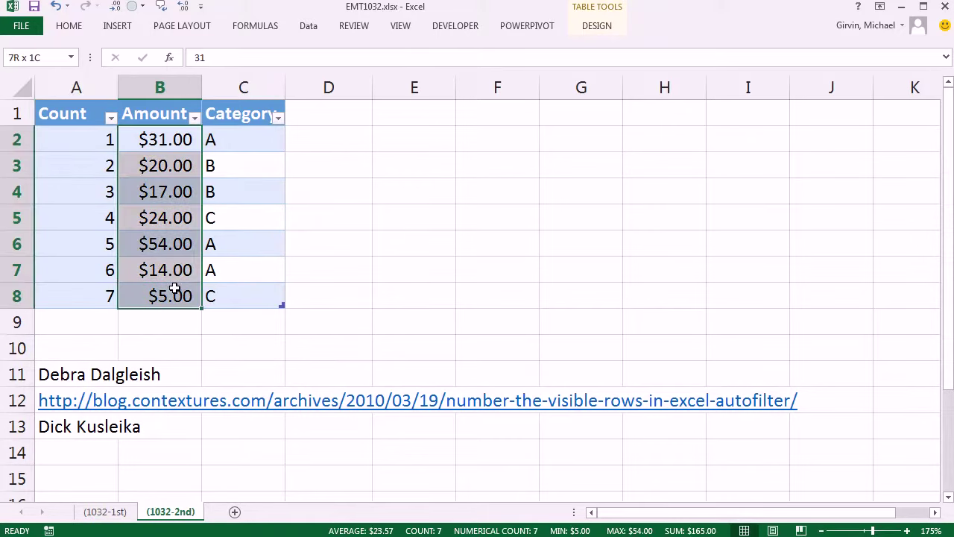
click(72, 26)
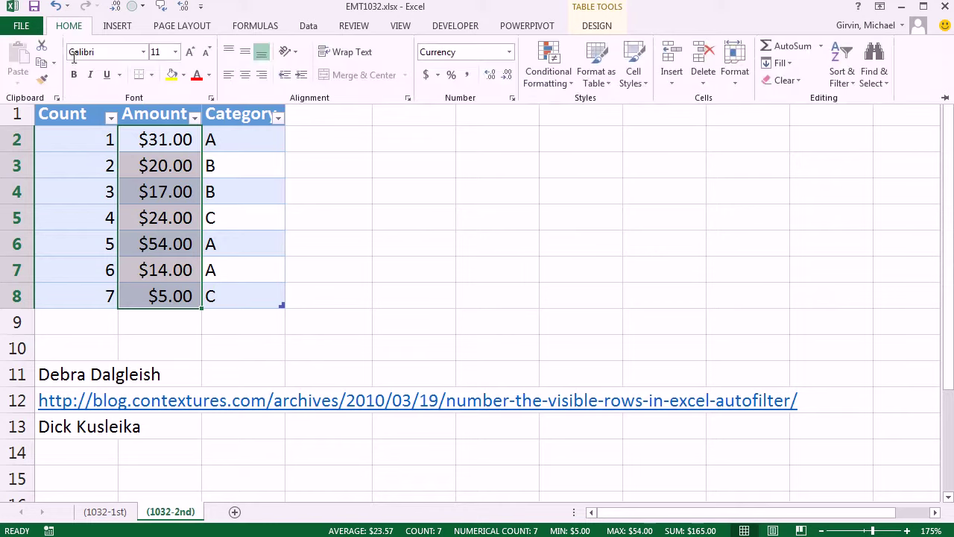
click(42, 78)
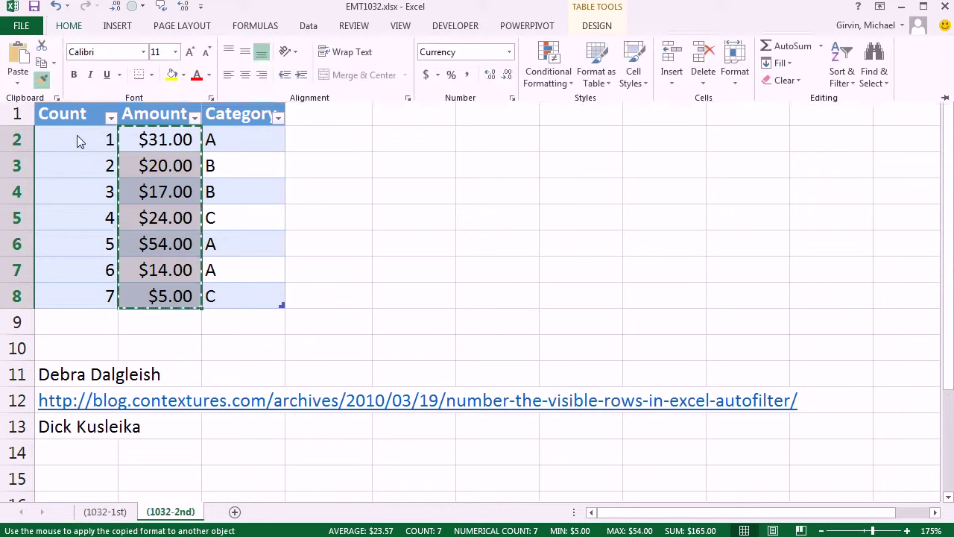
click(78, 135)
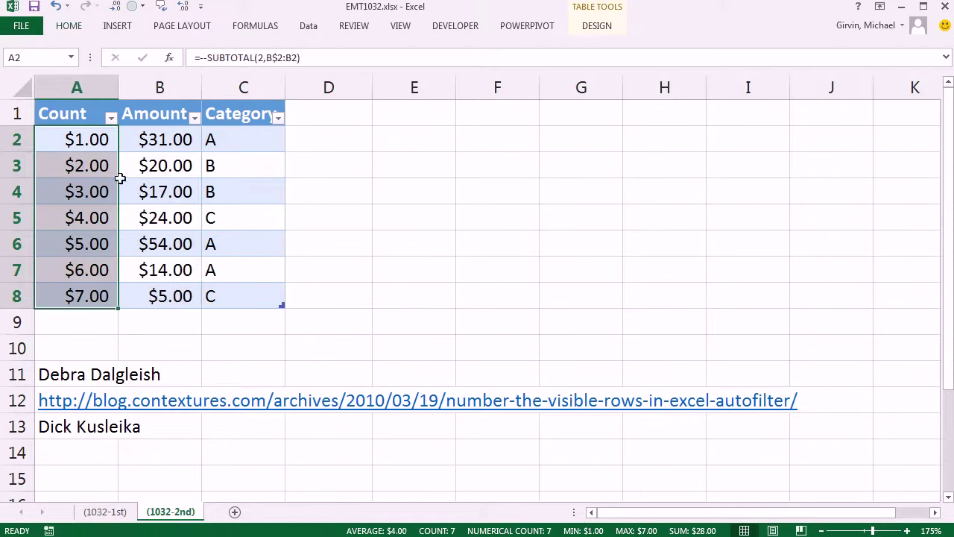
- Filter the Category column to show only A by excluding B and C
click(277, 118)
click(130, 287)
click(130, 299)
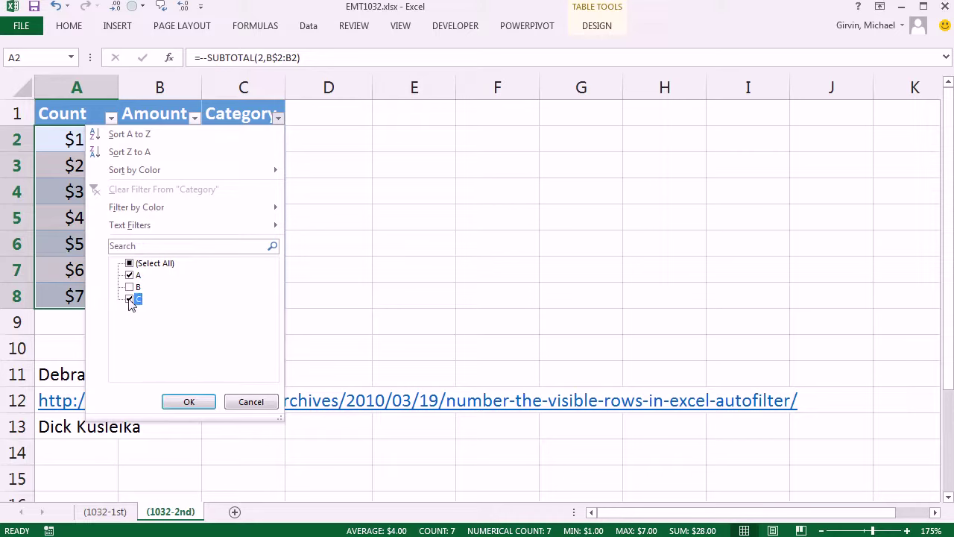
click(187, 402)
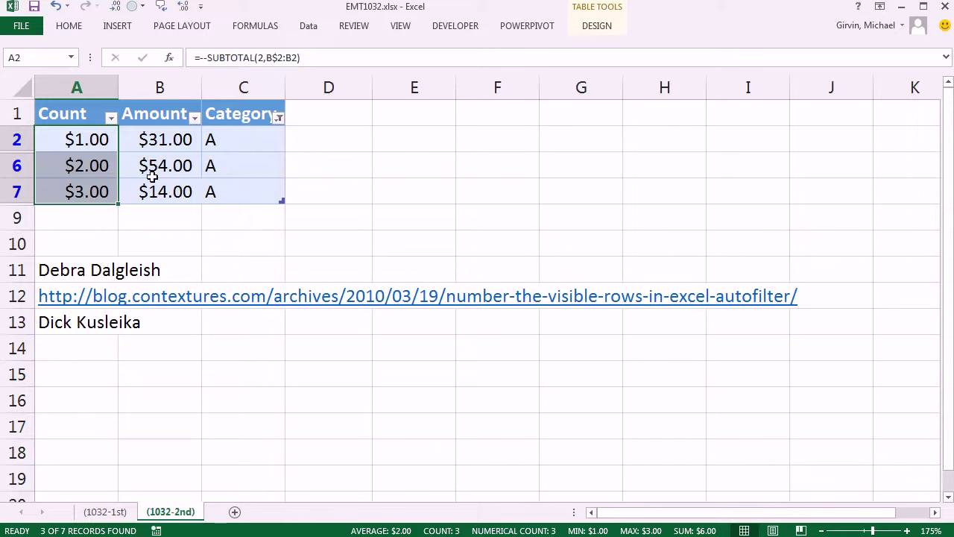
- Enter the note "Ctrl + Shift + ~" in cell D15
click(335, 374)
text(C)
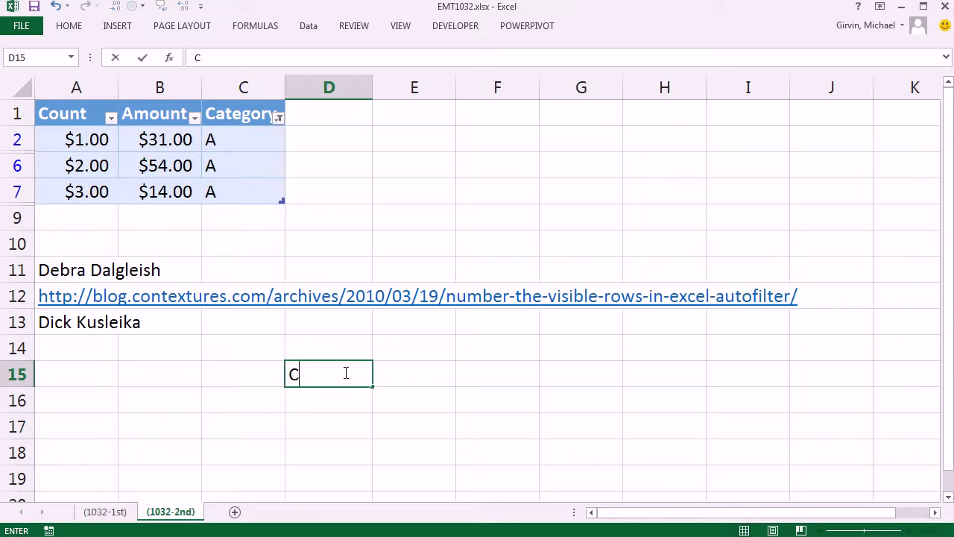
text(trl + Shift )
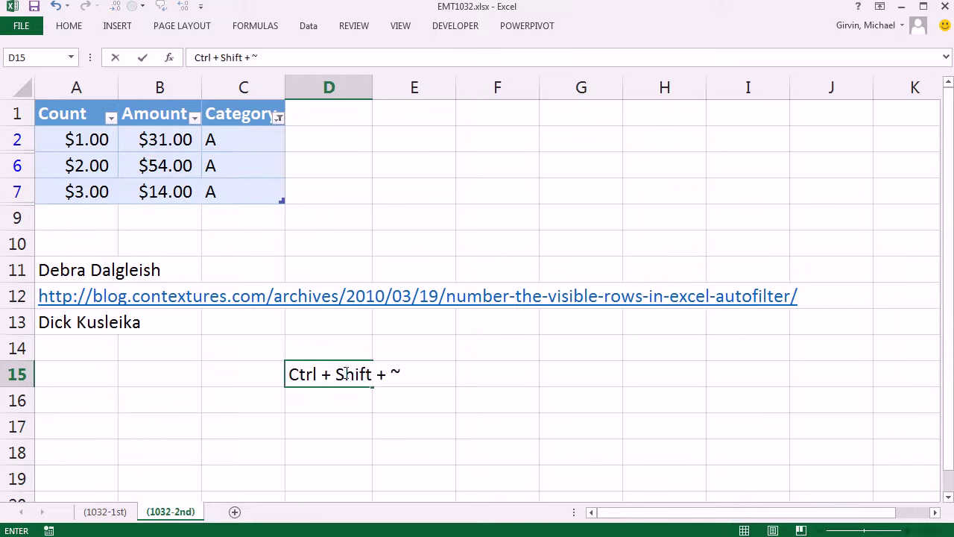
text(+ ~)
key(Return)
- Apply the General number format to the visible Count cells in rows 2, 6 and 7
drag(90, 138, 89, 188)
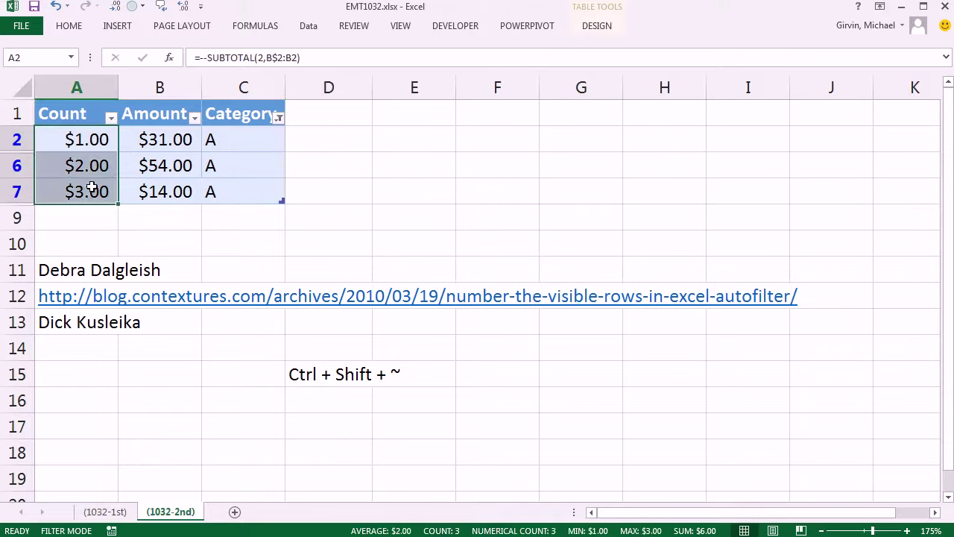
key(ctrl+shift+asciitilde)
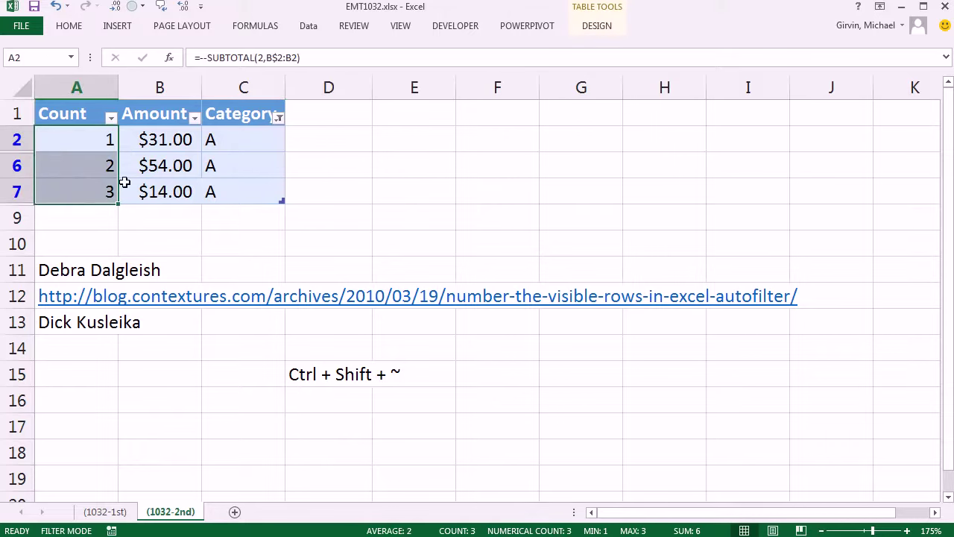
- Show all categories again and apply the General number format to all Count cells A2:A8
click(280, 121)
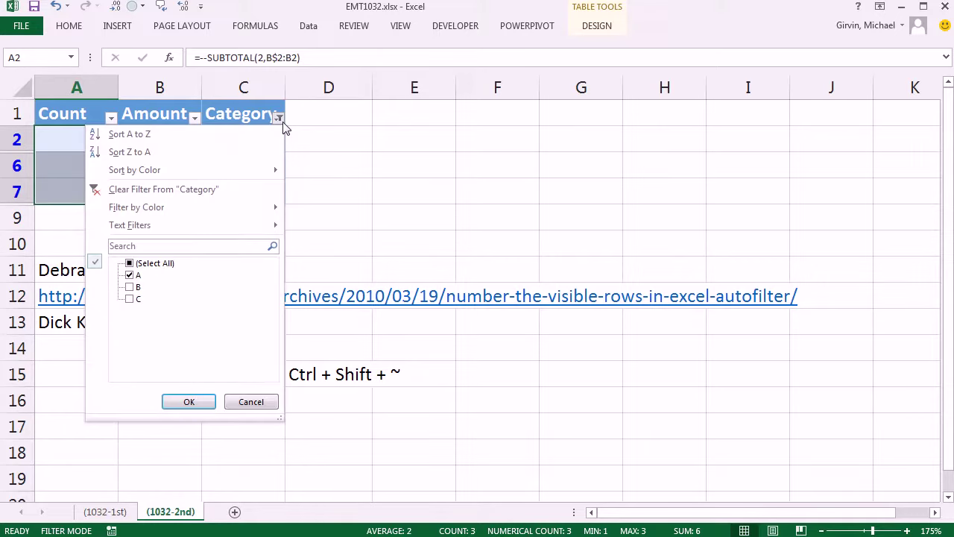
click(130, 263)
click(179, 402)
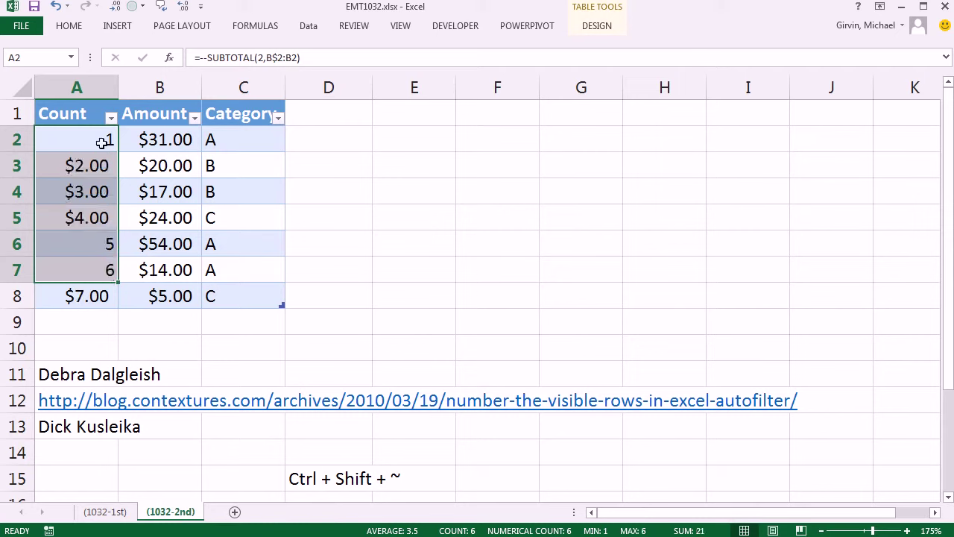
click(159, 343)
drag(75, 141, 80, 296)
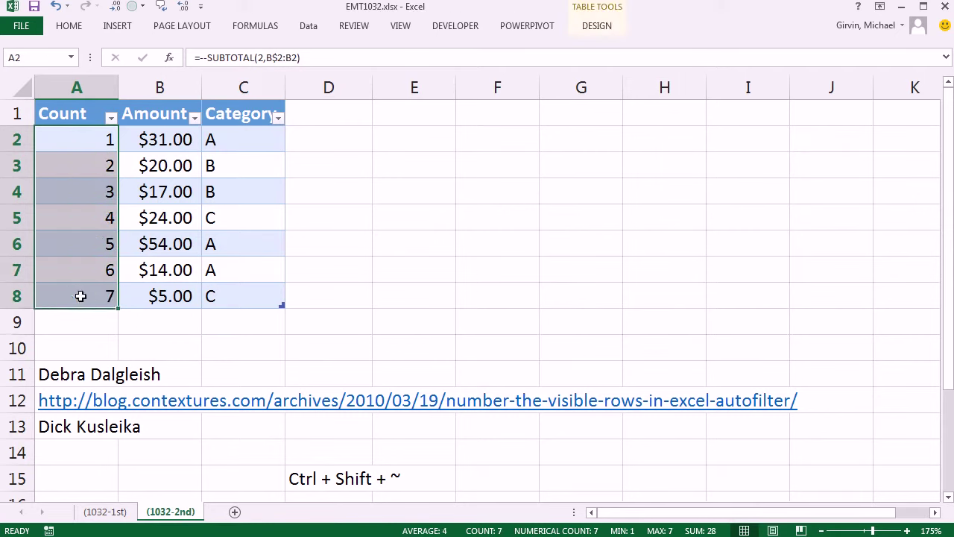
- Filter the Category column to show only C by excluding A and B
click(277, 118)
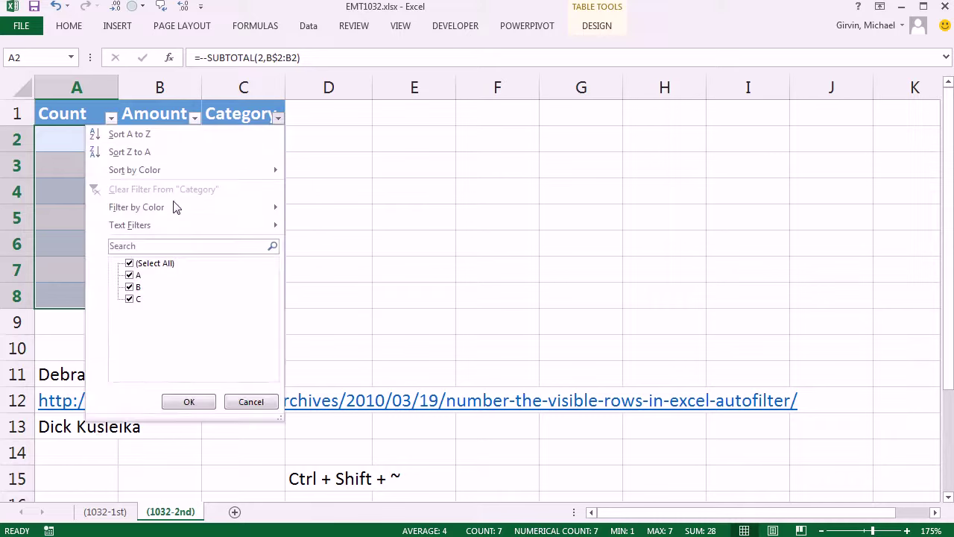
click(130, 288)
click(130, 276)
click(180, 400)
- Check the value list of the Category filter and open the SUBTOTAL formula in cell A5 for inspection
click(278, 118)
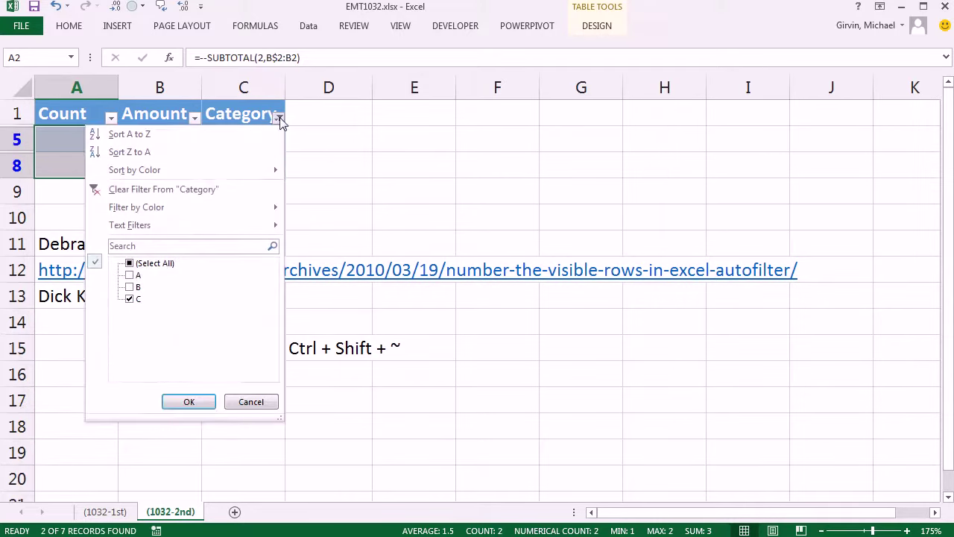
click(280, 117)
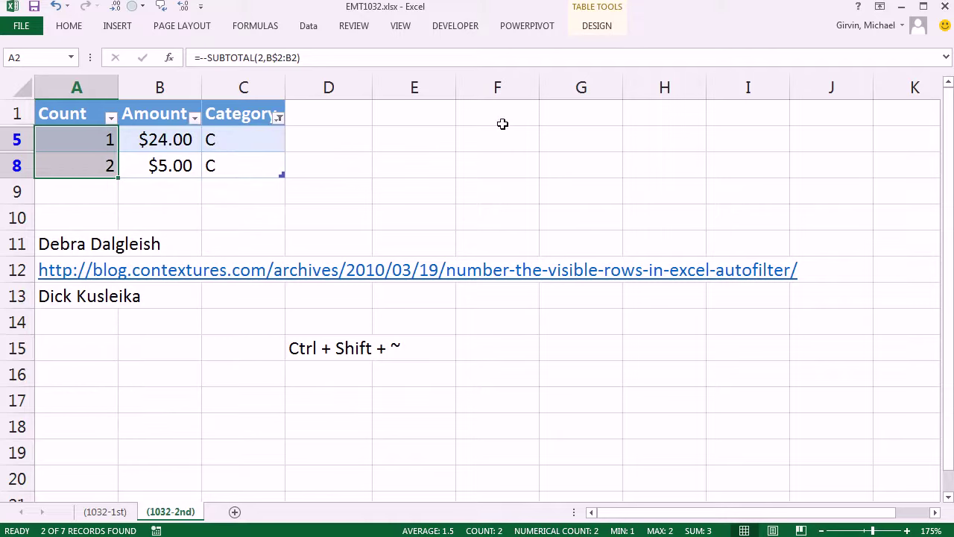
double_click(79, 152)
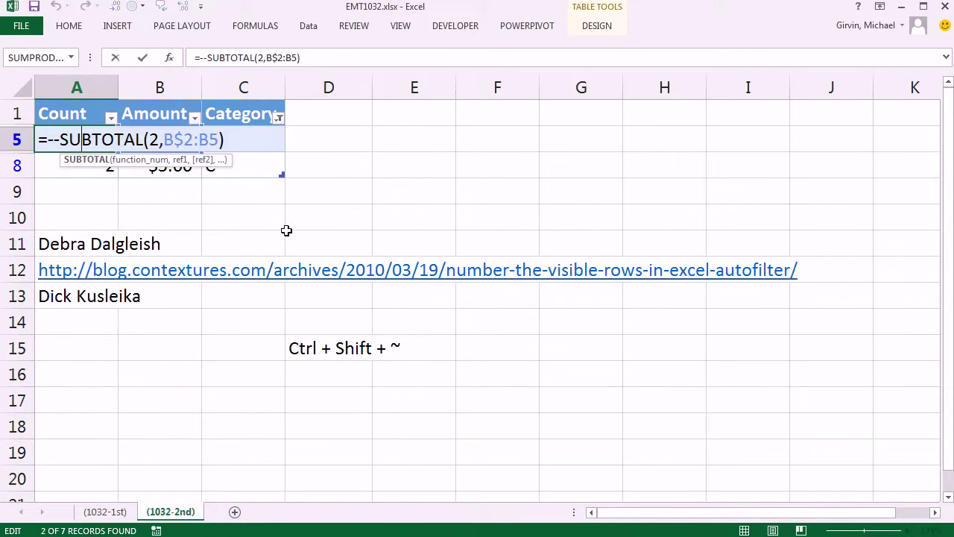